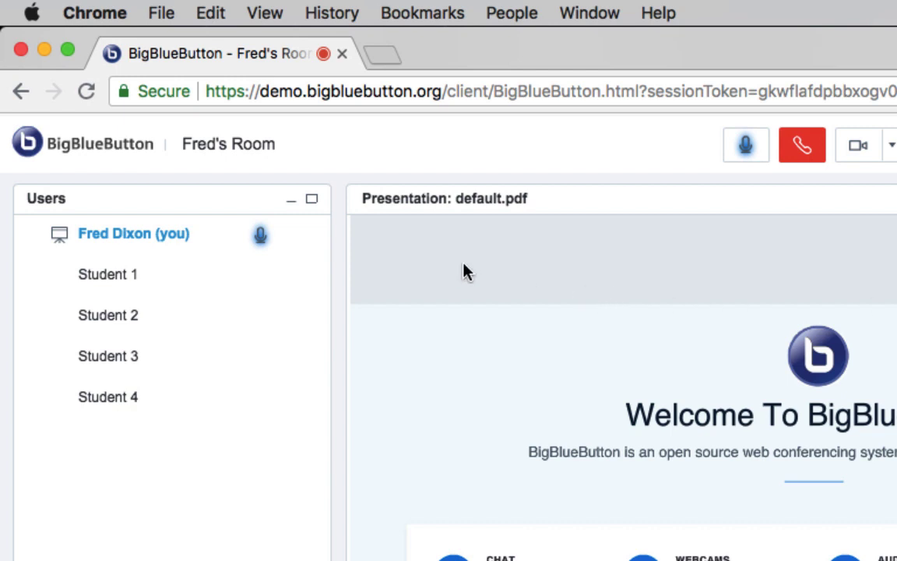
# Step: Open the breakout rooms setup for the meeting's users
pyautogui.click(231, 409)
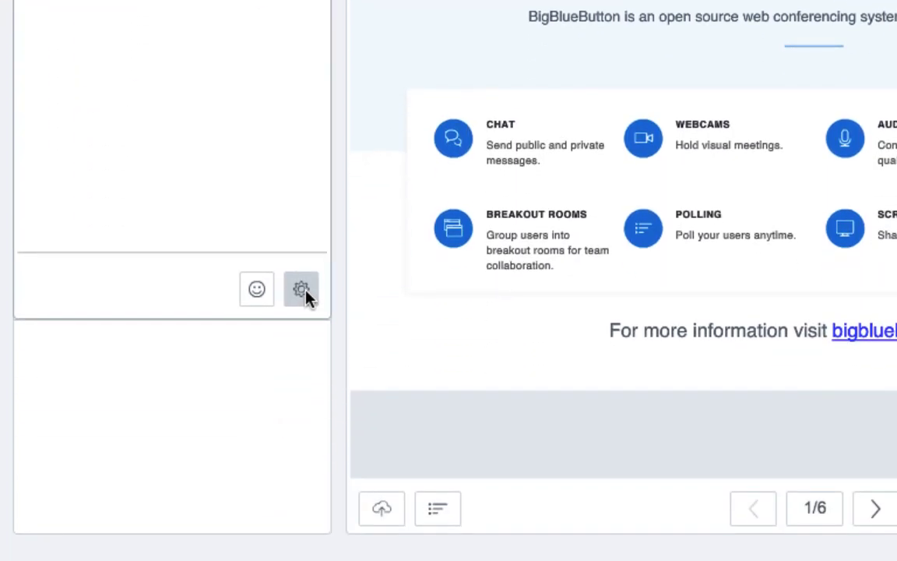
pyautogui.click(301, 431)
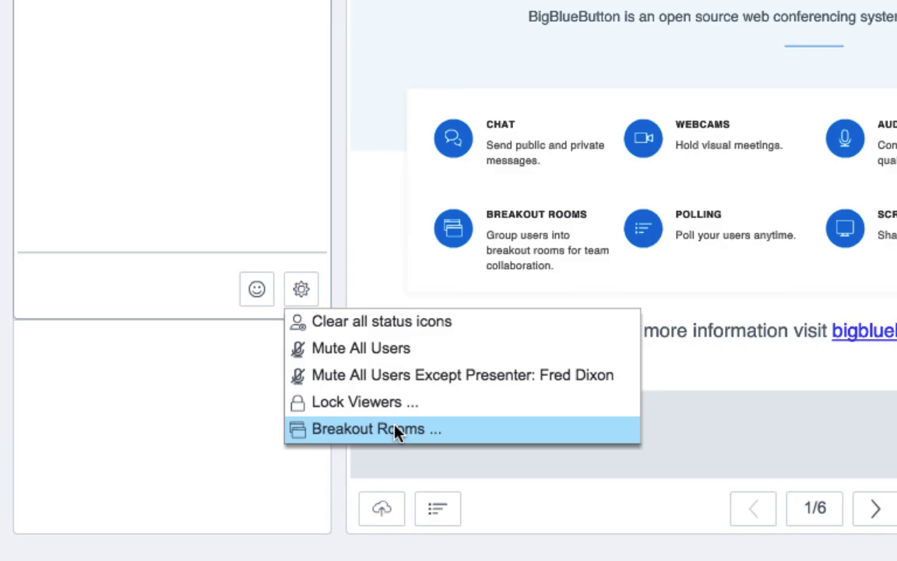
pyautogui.click(397, 431)
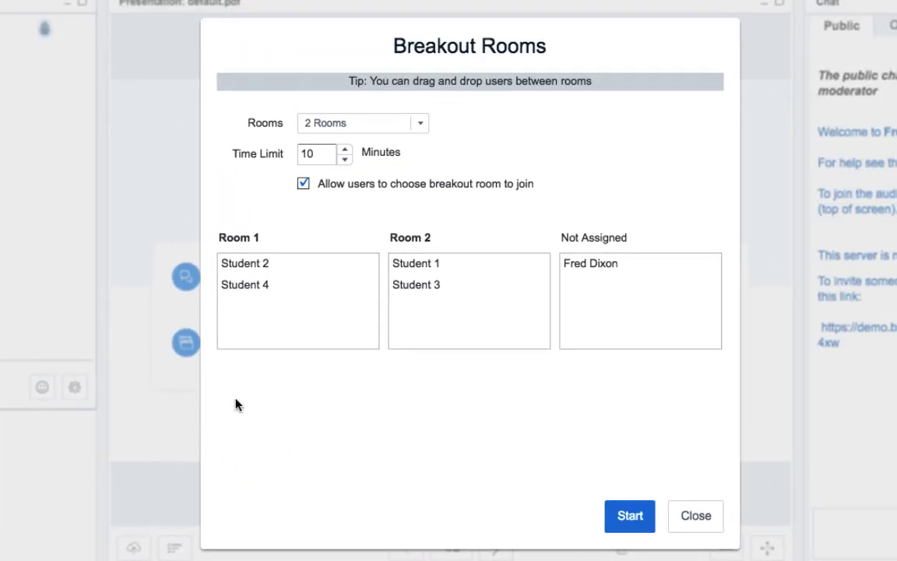
pyautogui.moveTo(336, 269); pyautogui.dragTo(355, 274)
# Step: Try a setup with 3 breakout rooms and set the number of rooms back to 2
pyautogui.click(419, 125)
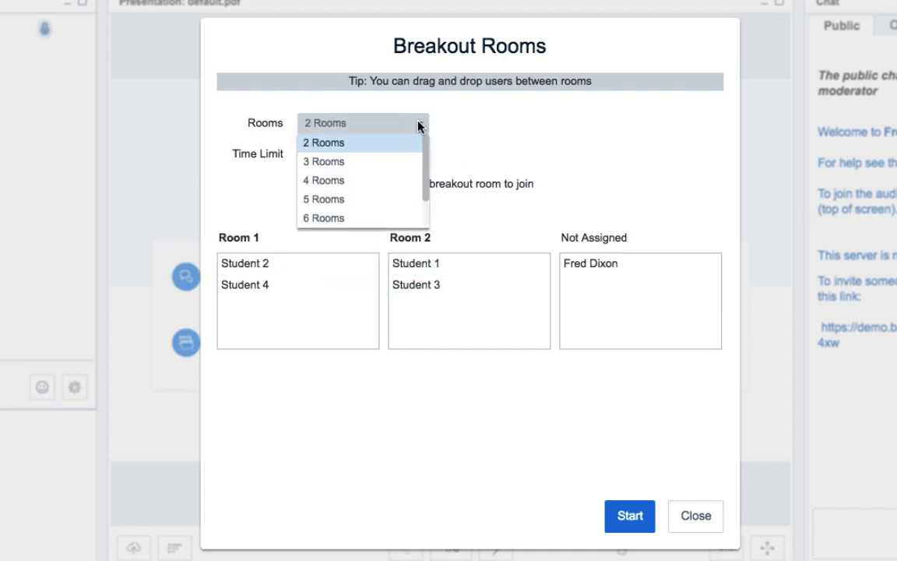
pyautogui.click(403, 161)
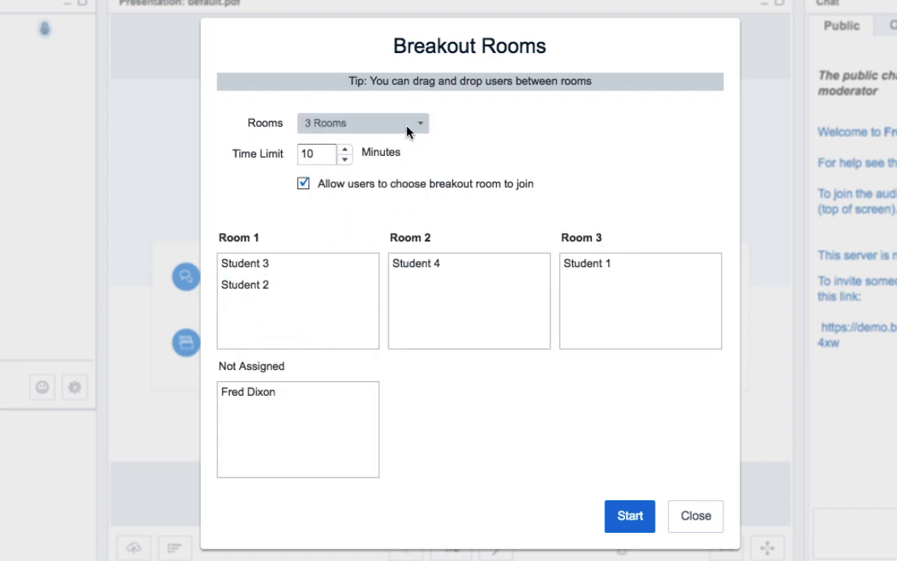
pyautogui.click(409, 128)
pyautogui.click(403, 144)
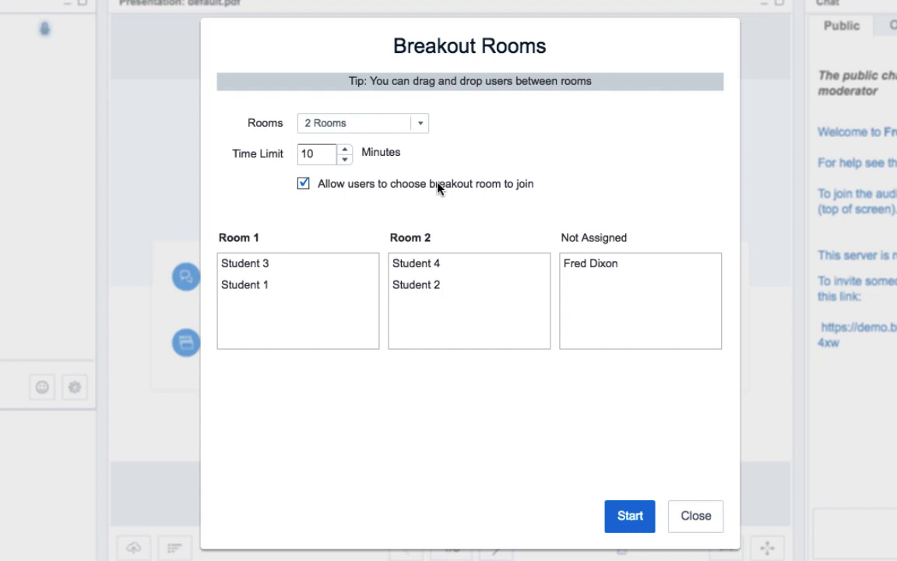
# Step: Arrange Students 1 and 2 in Room 1 and Students 3 and 4 in Room 2, with a 5-minute time limit
pyautogui.moveTo(257, 264); pyautogui.dragTo(284, 292)
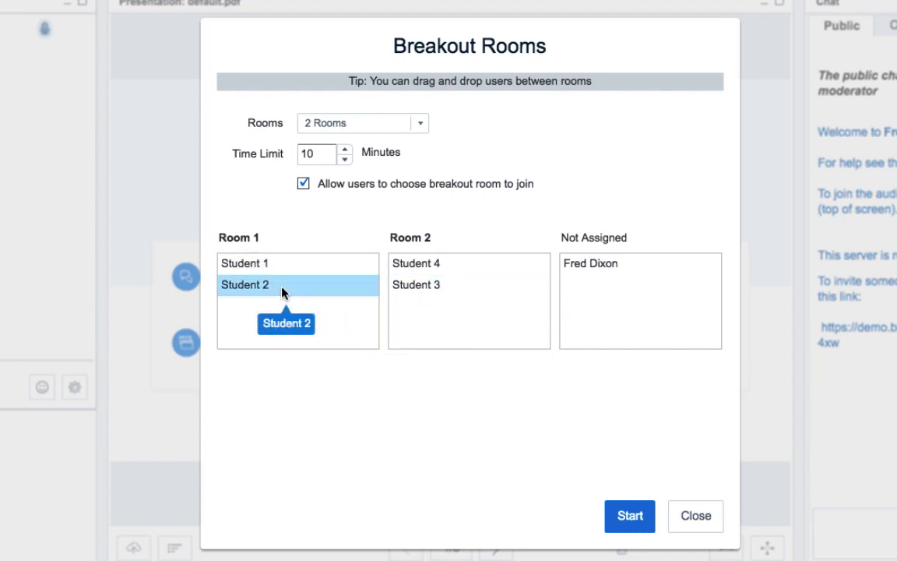
pyautogui.moveTo(323, 152); pyautogui.dragTo(296, 152)
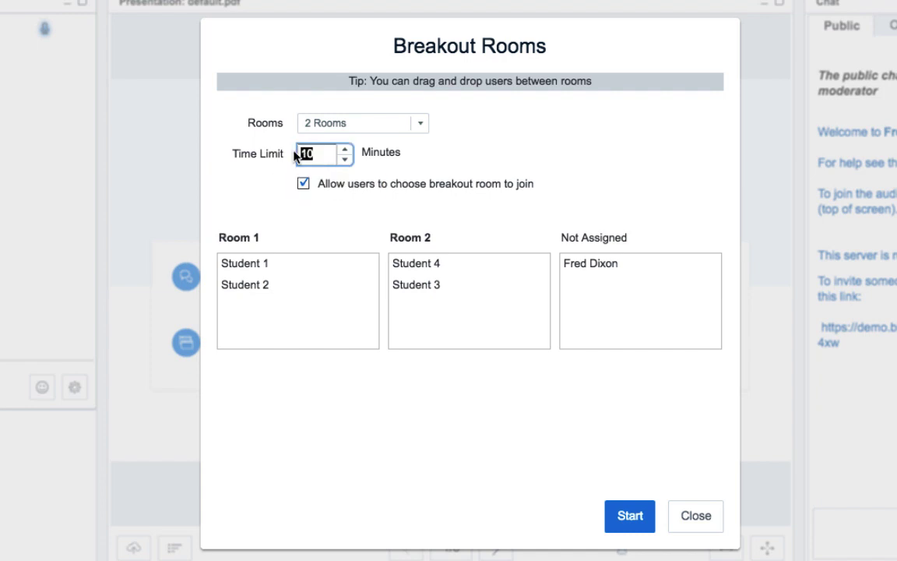
pyautogui.write('5')
# Step: Switch to Firefox to check Student 4's view of the main room, and return to Chrome
pyautogui.press('super+Tab')
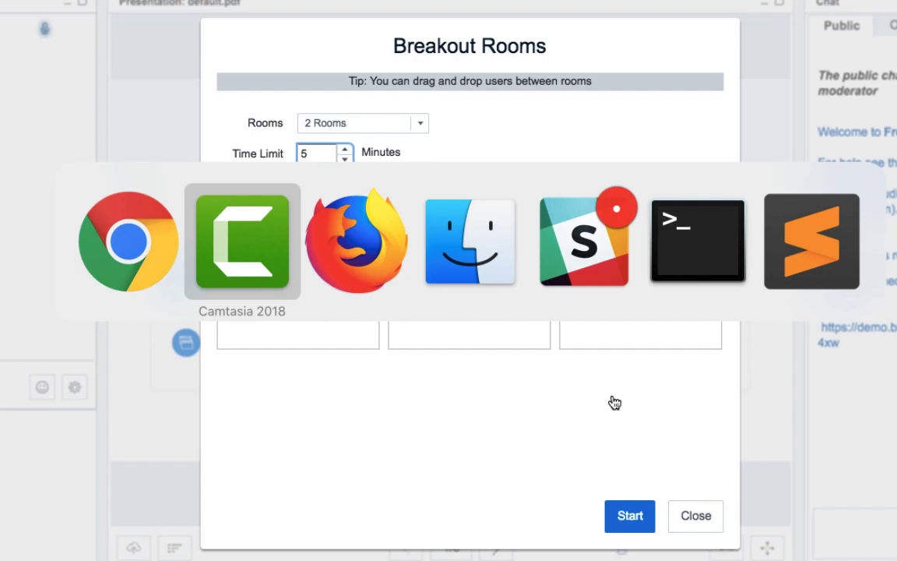
pyautogui.press('super+Tab')
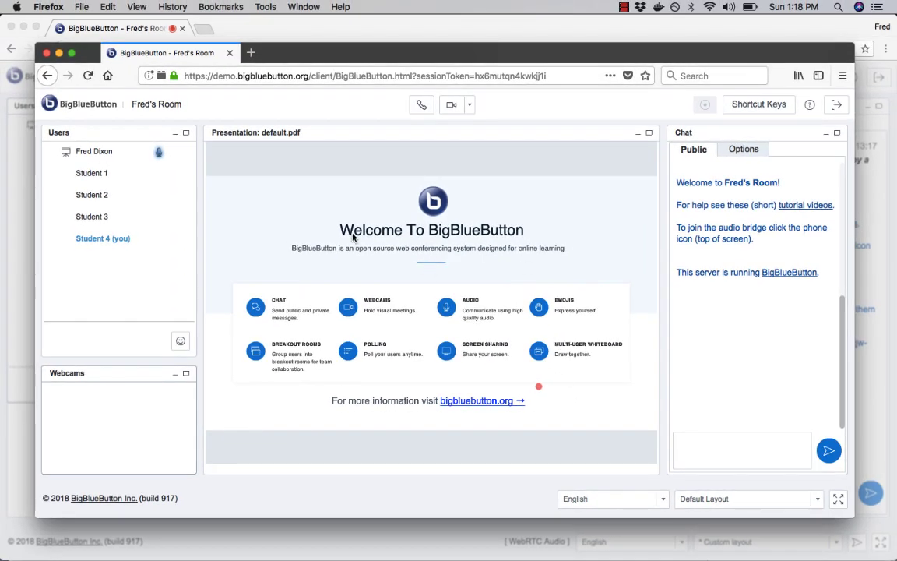
pyautogui.press('super+Tab')
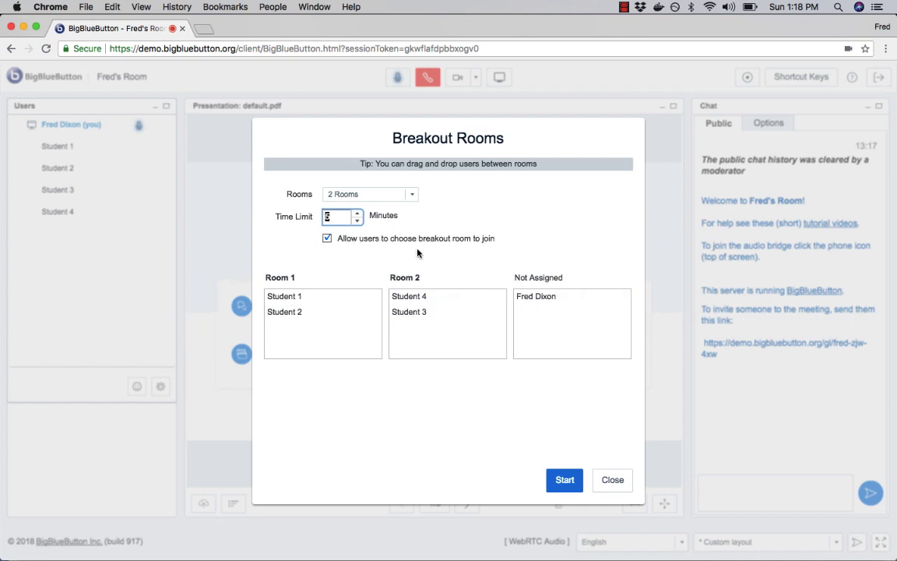
# Step: Start the breakout rooms, switch to Firefox and dismiss the audio choice in Student 4's Breakout Room 2 session
pyautogui.click(568, 481)
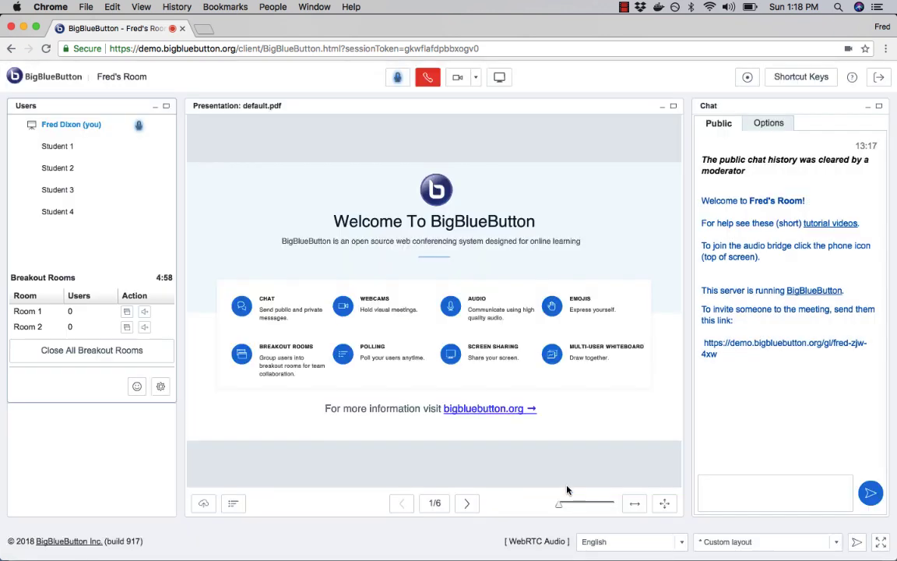
pyautogui.press('super+Tab')
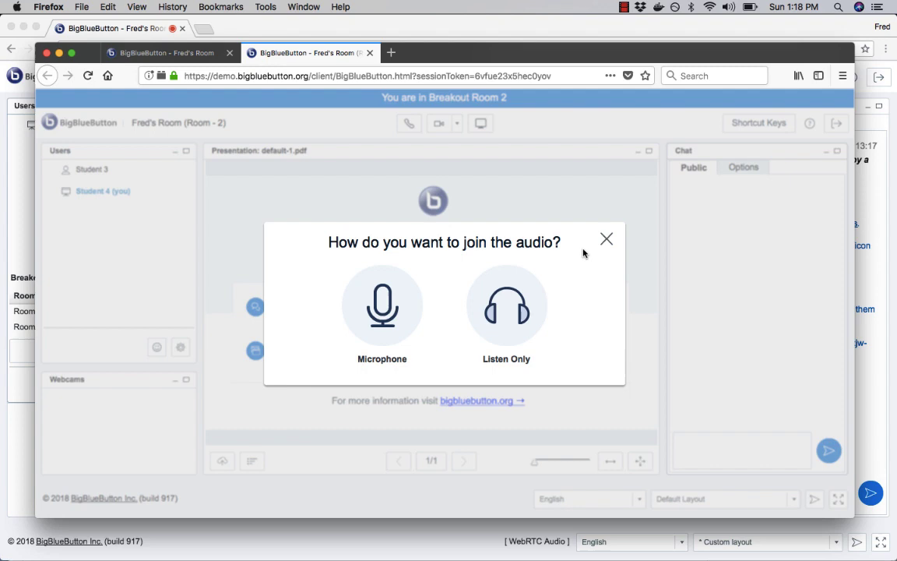
pyautogui.click(607, 240)
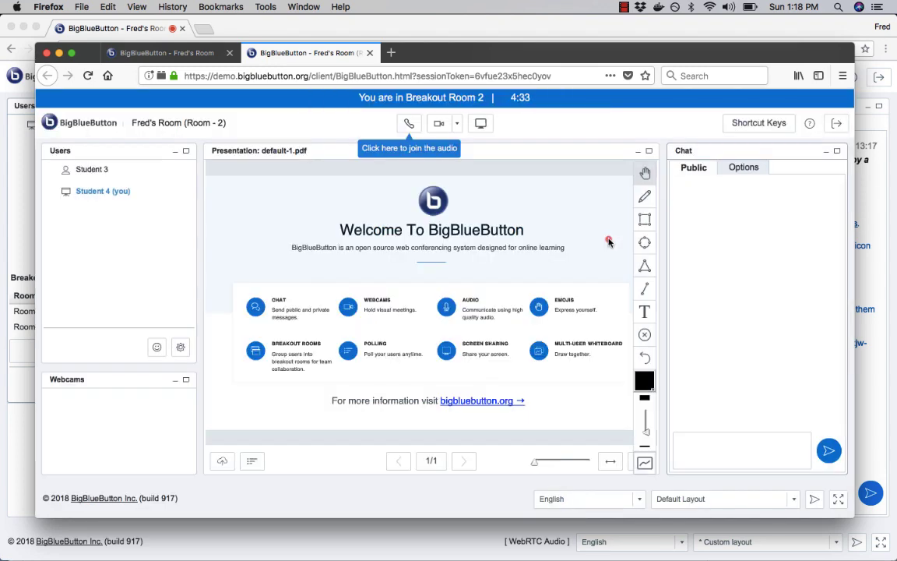
# Step: Switch back to Chrome and reply "I'll touch base" in the main room's public chat
pyautogui.click(272, 30)
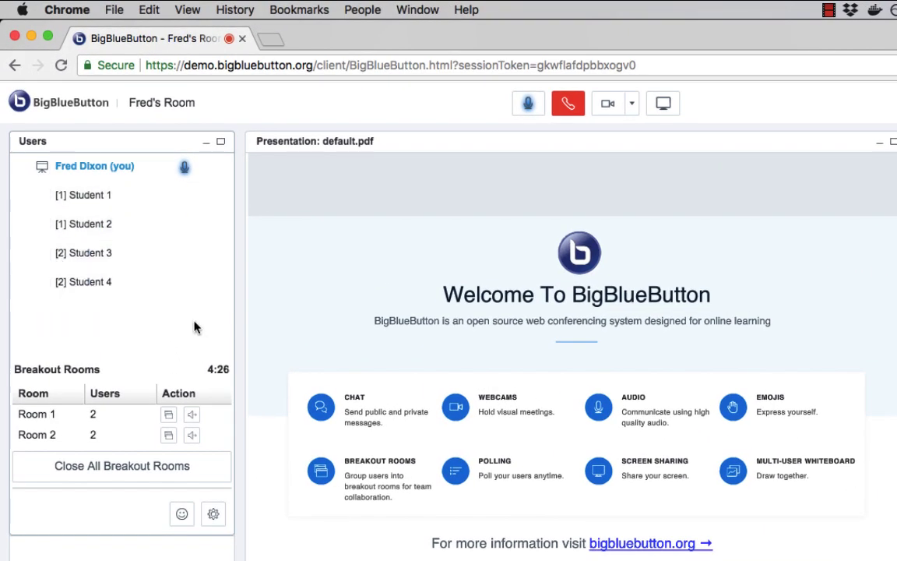
pyautogui.moveTo(93, 417)
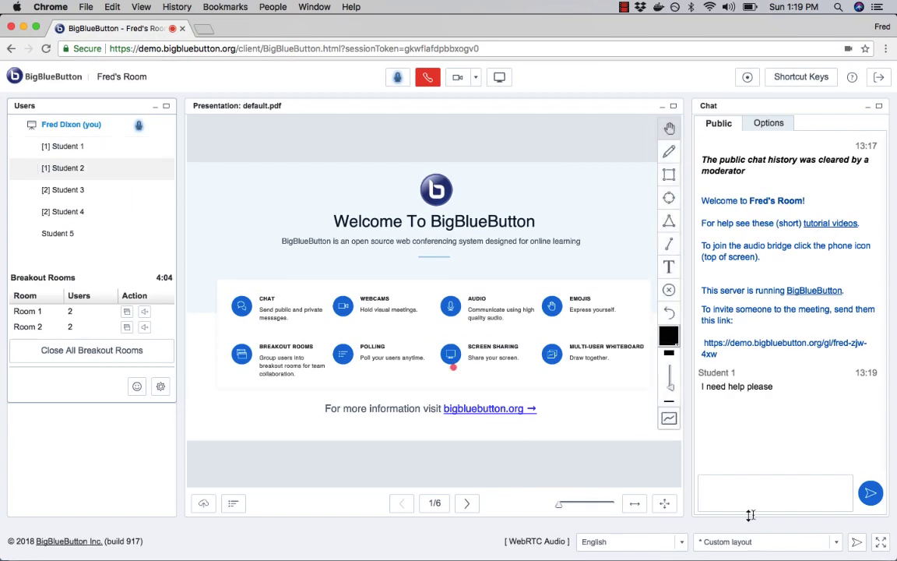
pyautogui.click(761, 493)
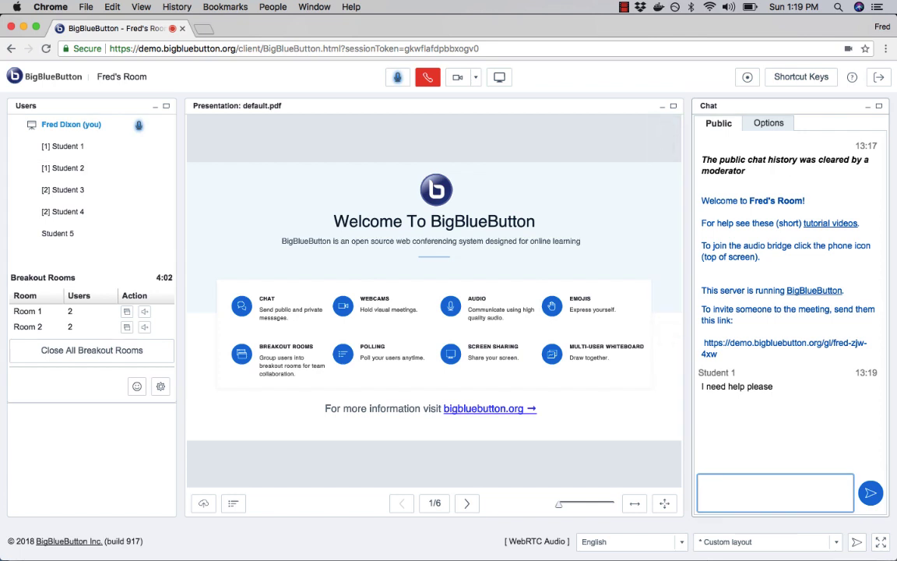
pyautogui.write("I'll touch base")
pyautogui.press('Return')
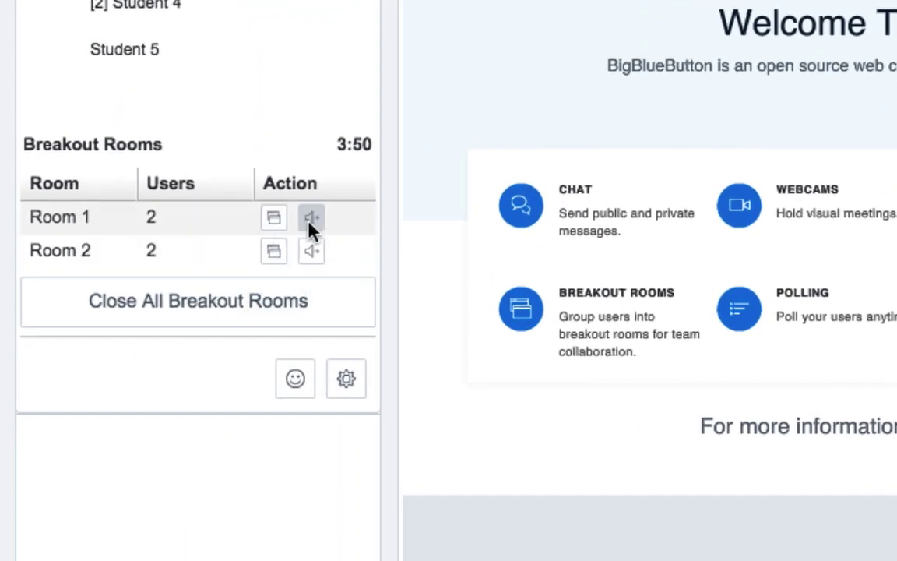
# Step: Transfer the moderator's audio into breakout Room 1 and bring it back to the main room
pyautogui.click(309, 220)
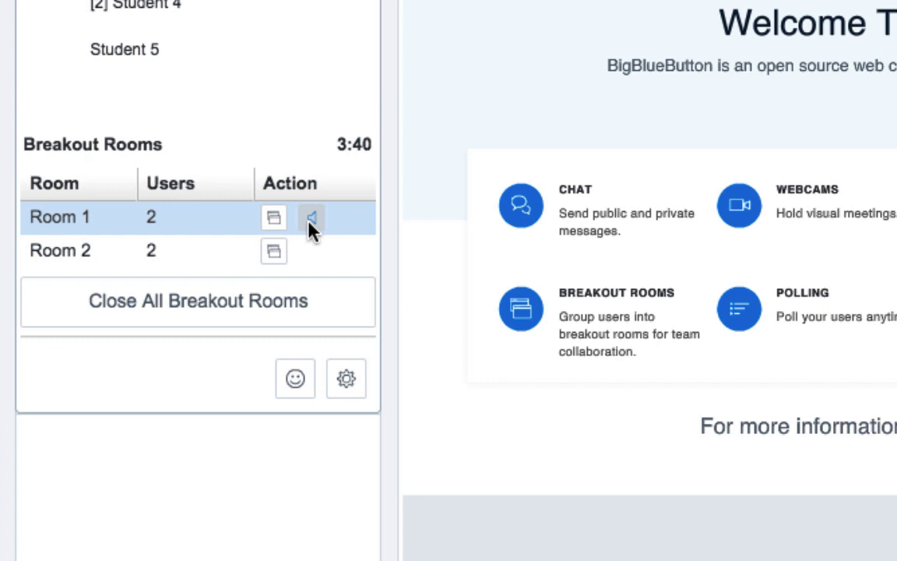
pyautogui.click(310, 220)
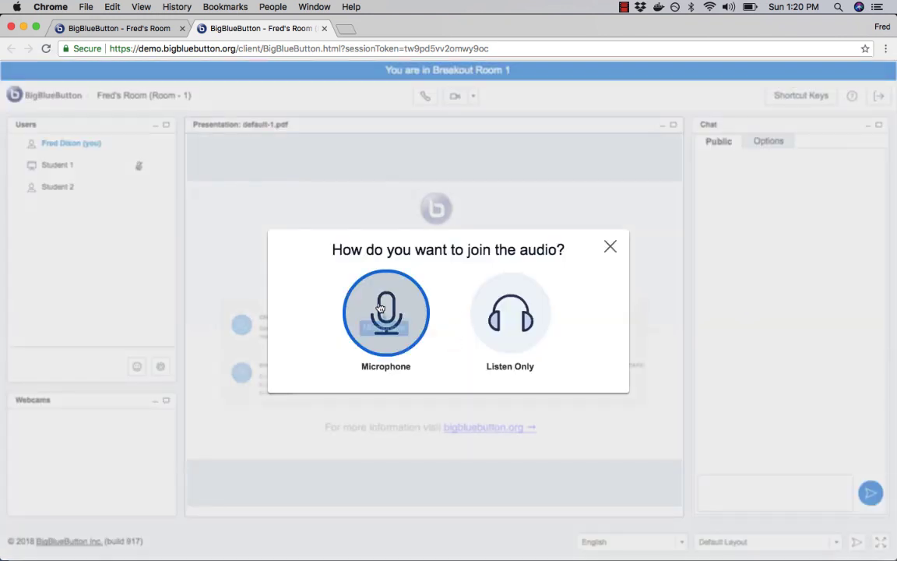
# Step: Join Breakout Room 1's audio with the microphone and send "Hi" in that room's public chat
pyautogui.click(380, 309)
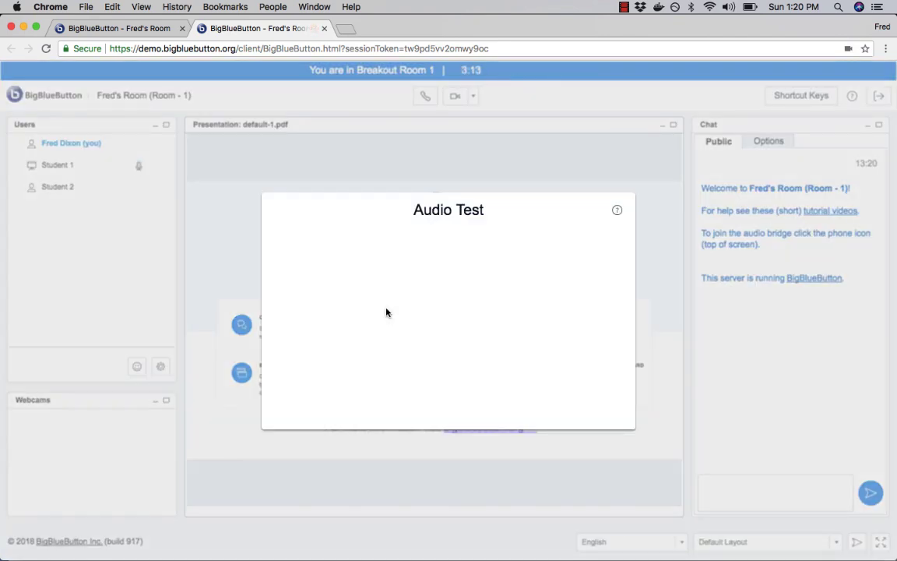
pyautogui.click(563, 365)
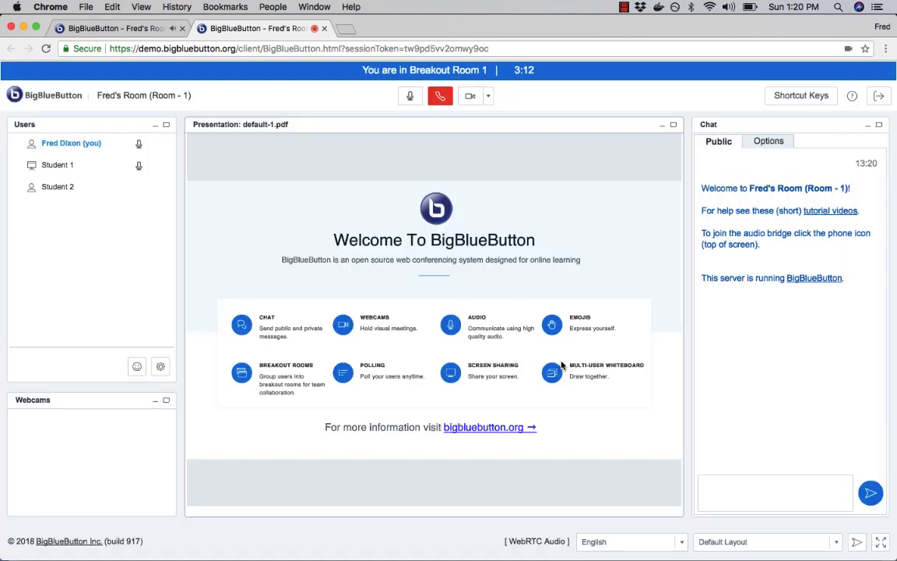
pyautogui.click(754, 492)
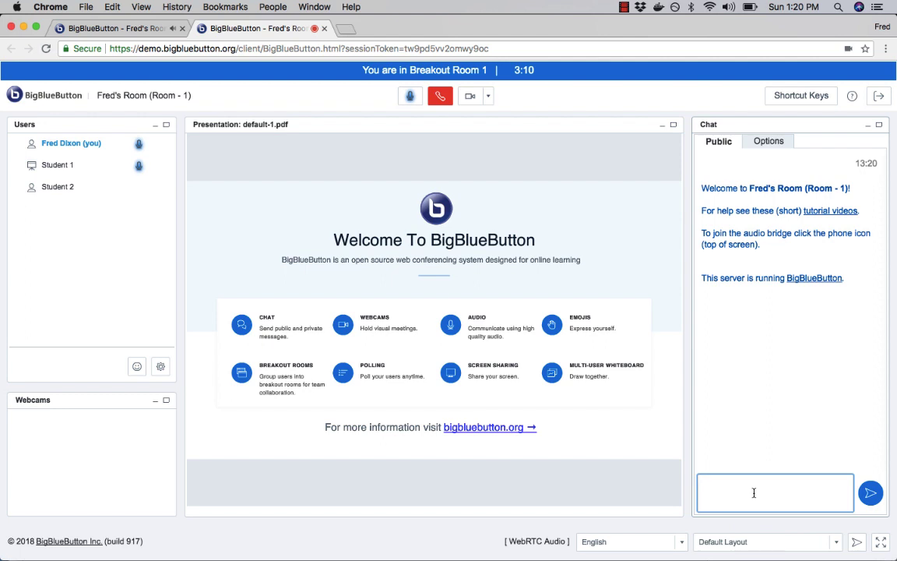
pyautogui.write('Hi')
pyautogui.press('Return')
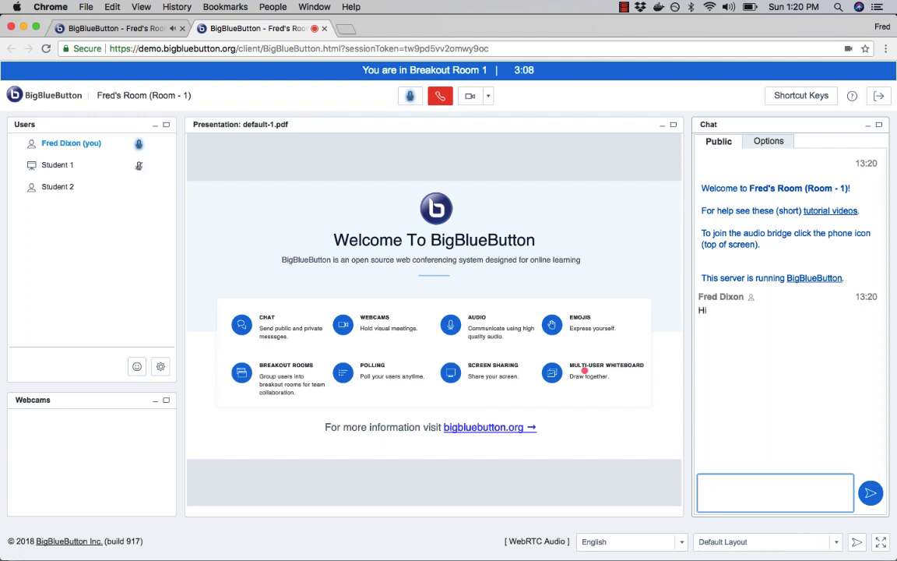
# Step: Close the Breakout Room 1 session and rejoin the main room's audio with the microphone, confirming the echo test
pyautogui.click(326, 29)
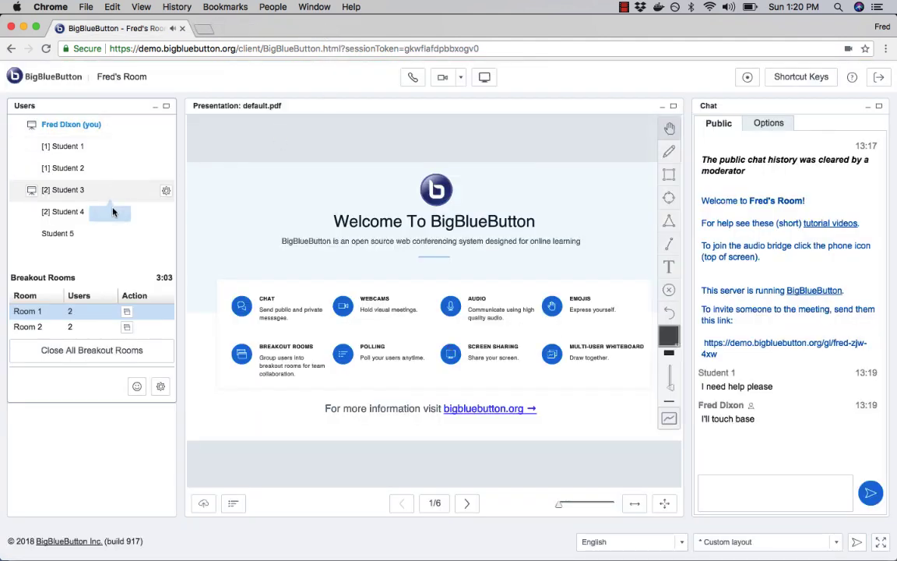
pyautogui.click(413, 77)
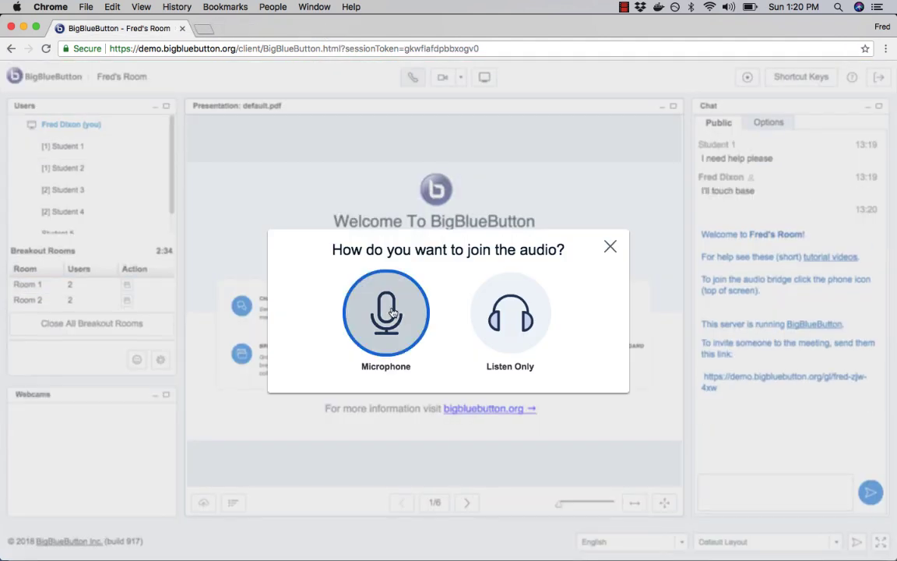
pyautogui.click(393, 313)
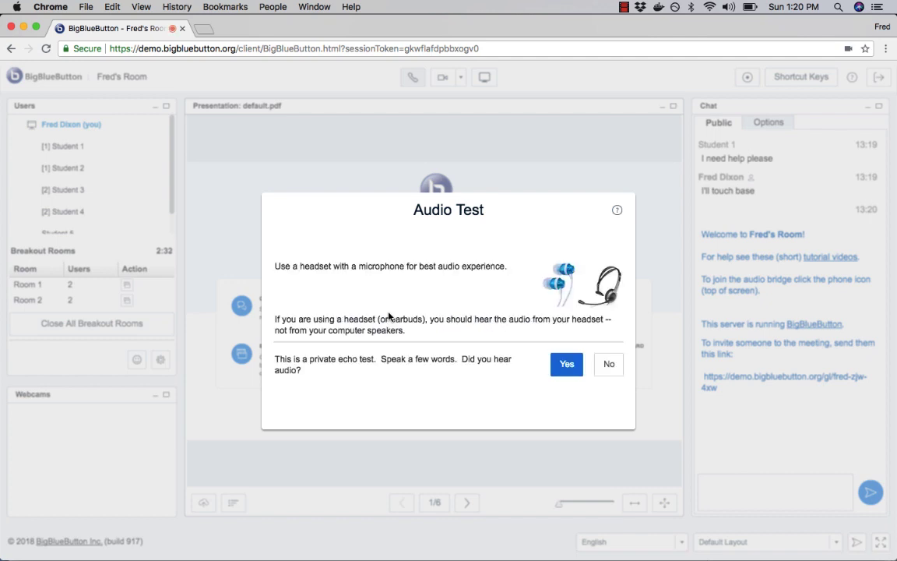
pyautogui.click(565, 365)
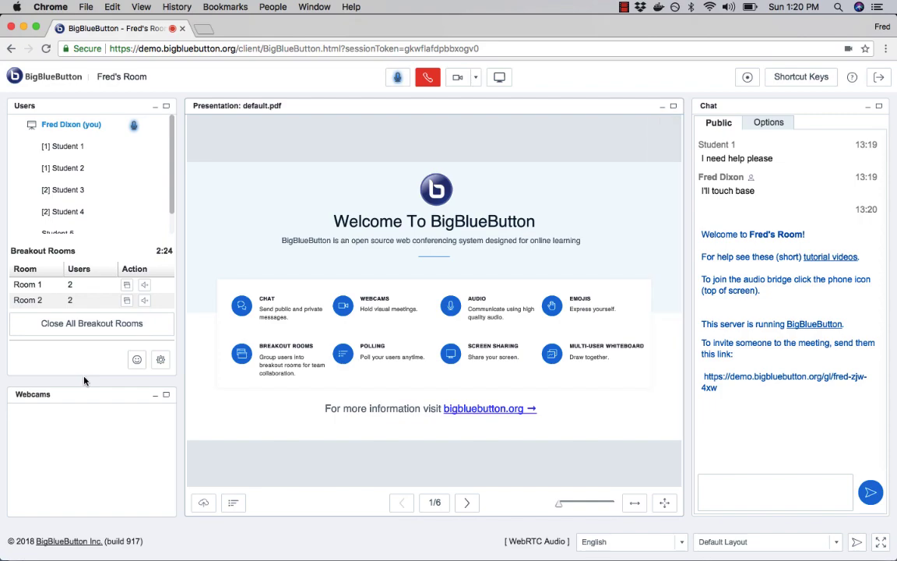
# Step: Assign the unassigned Student 5 to Room 1 and send the breakout room invitation
pyautogui.moveTo(83, 375); pyautogui.dragTo(84, 392)
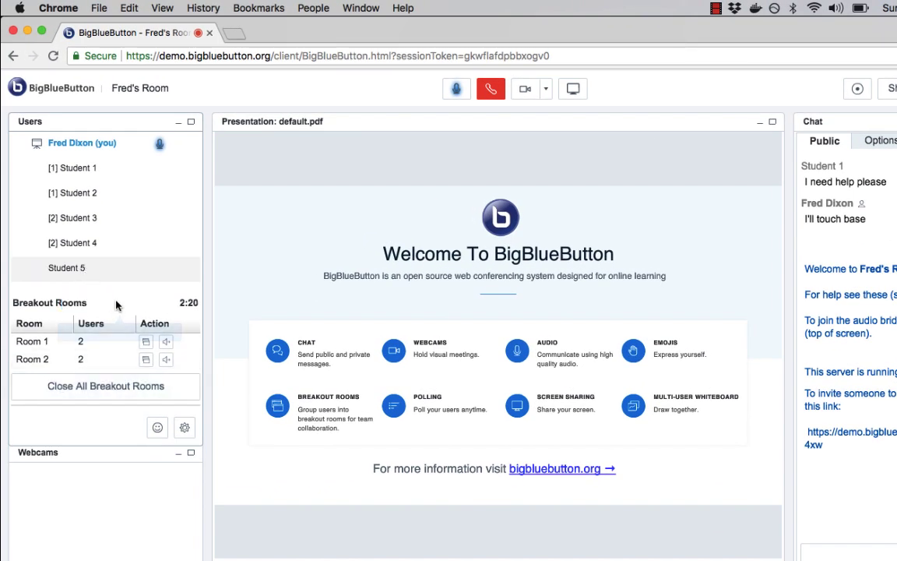
pyautogui.click(185, 427)
pyautogui.click(260, 513)
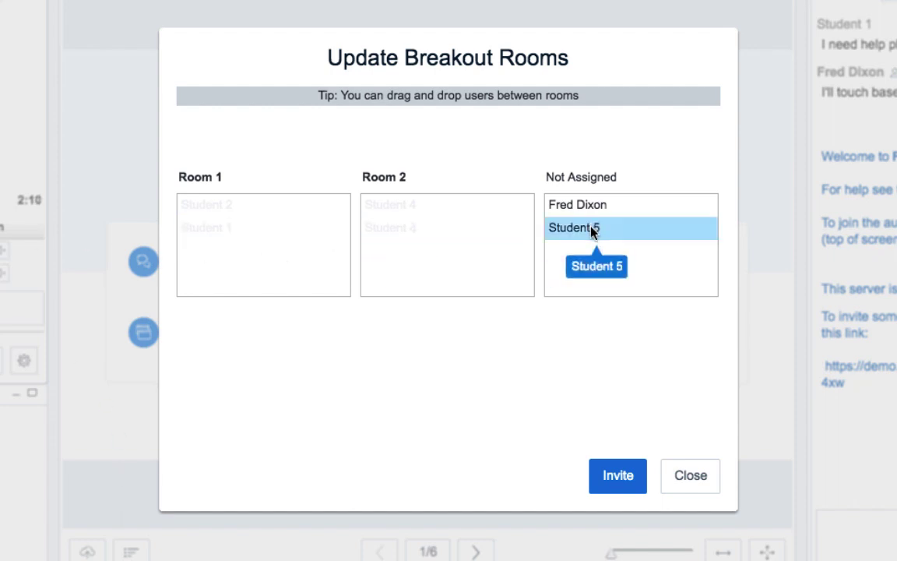
pyautogui.moveTo(592, 230); pyautogui.dragTo(248, 265)
pyautogui.click(620, 478)
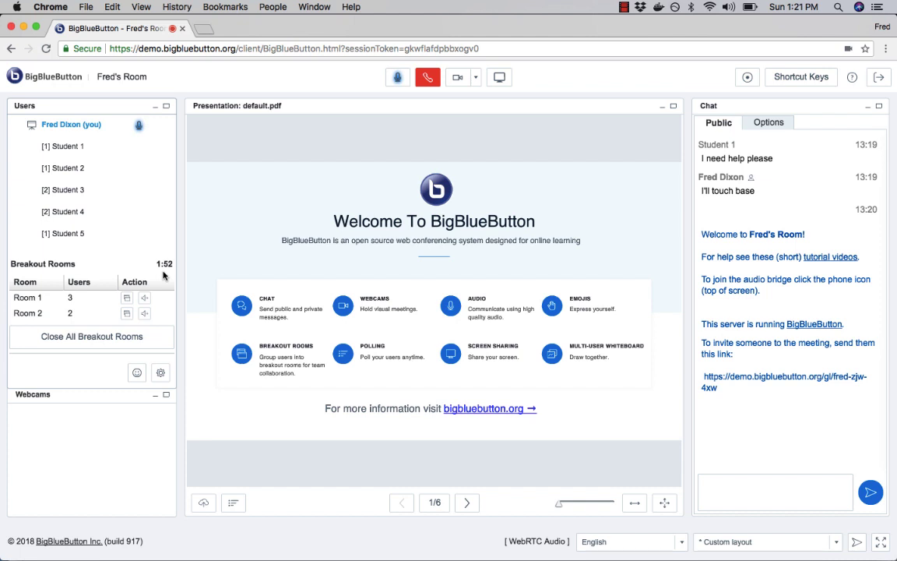
# Step: End all breakout rooms, close Student 4's logged-out breakout session in Firefox, and return to Chrome
pyautogui.click(97, 337)
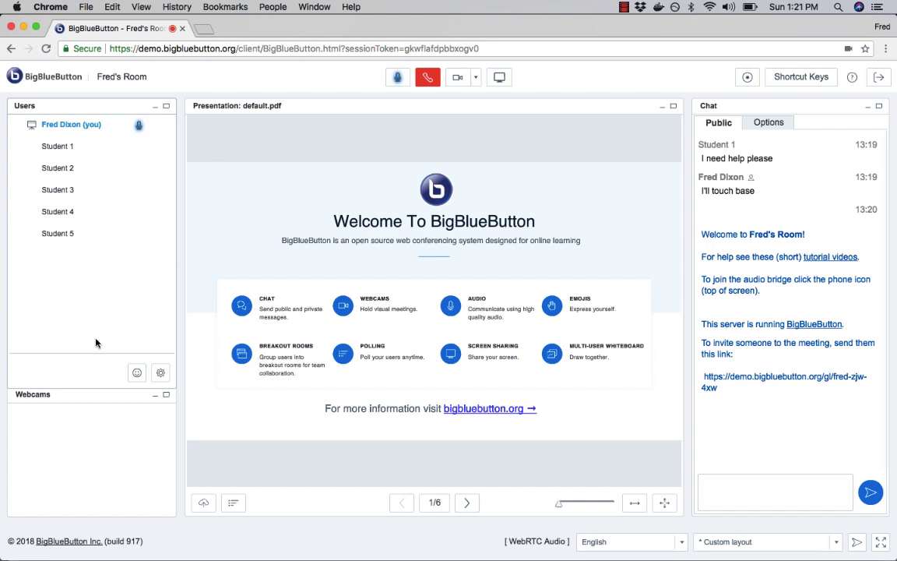
pyautogui.press('super+Tab')
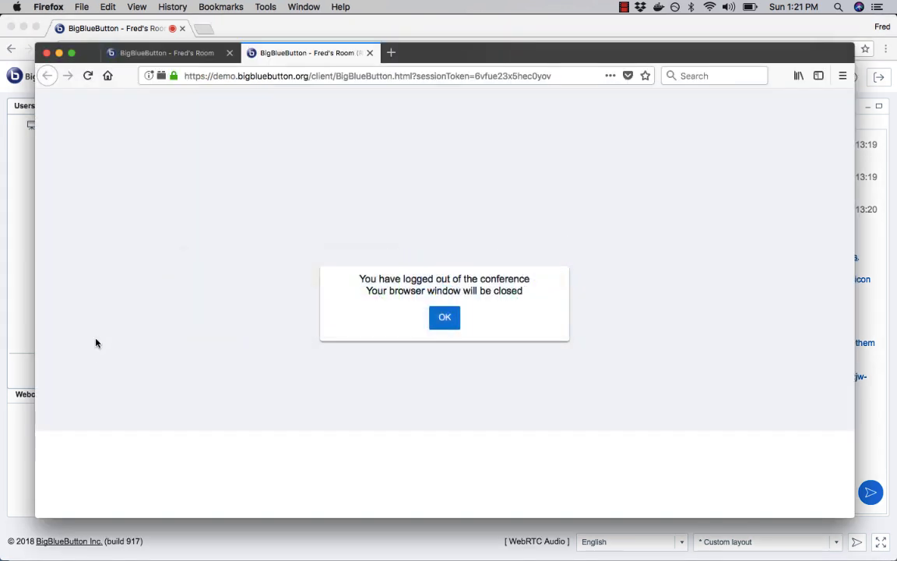
pyautogui.click(370, 52)
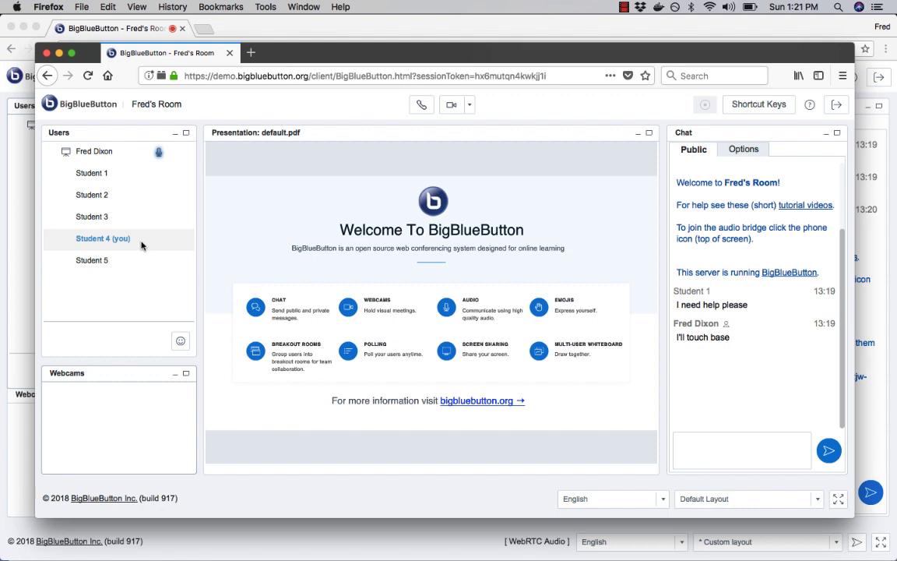
pyautogui.press('super+Tab')
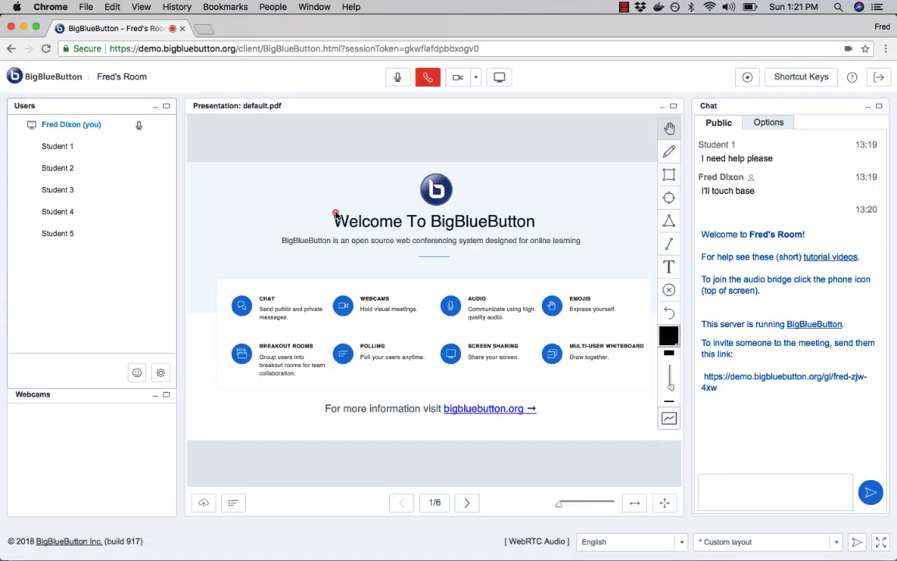